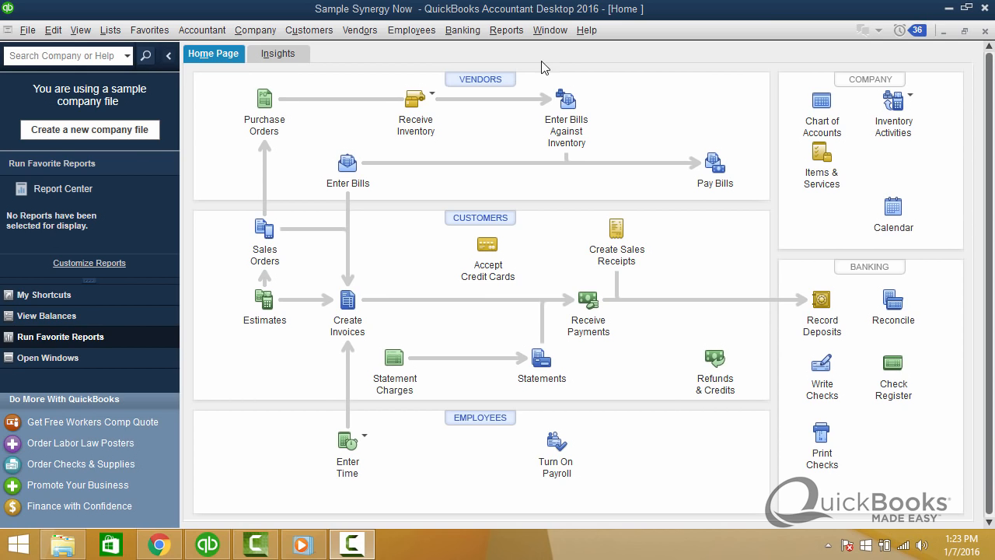
Run the standard Profit & Loss report for the last fiscal year.
left_click(490, 35)
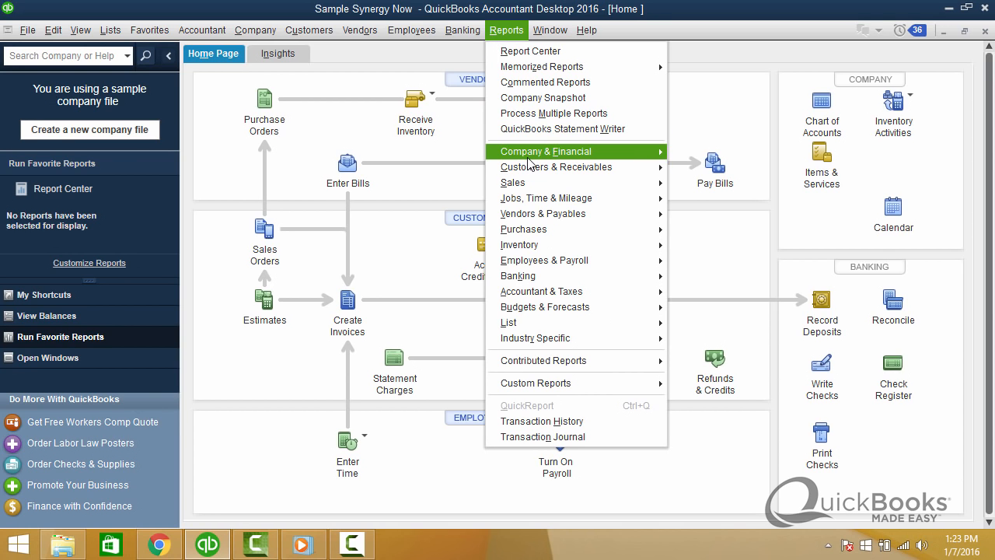
mouse_move(572, 153)
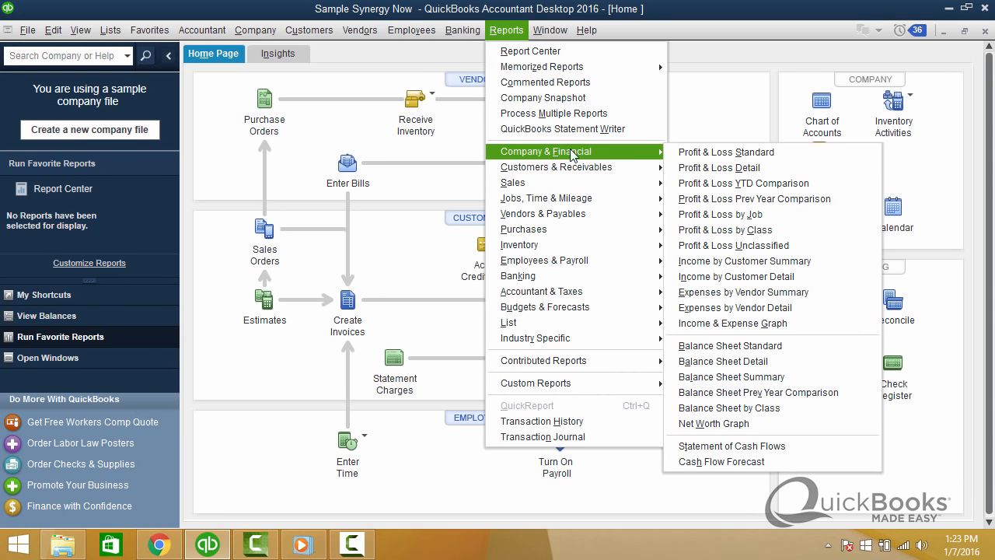
left_click(694, 155)
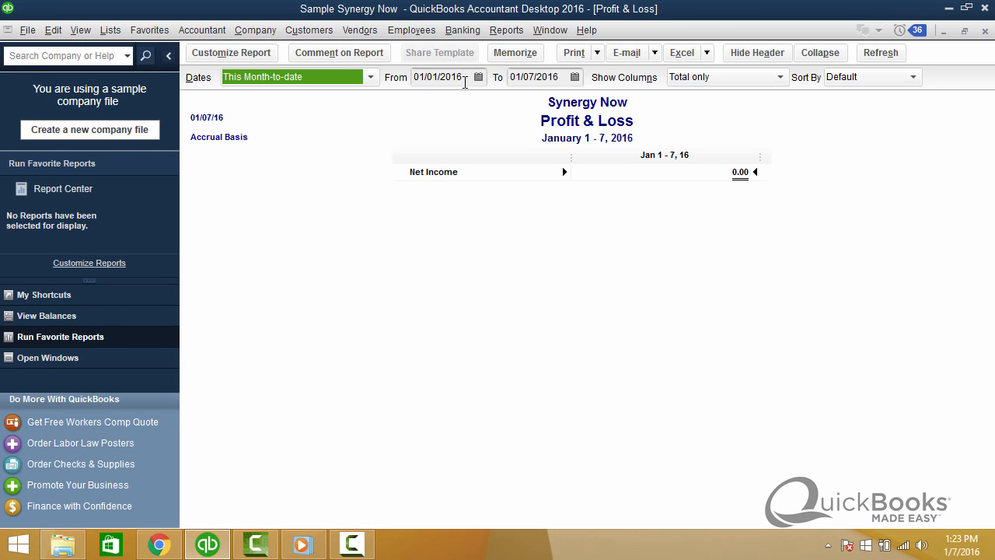
left_click(371, 77)
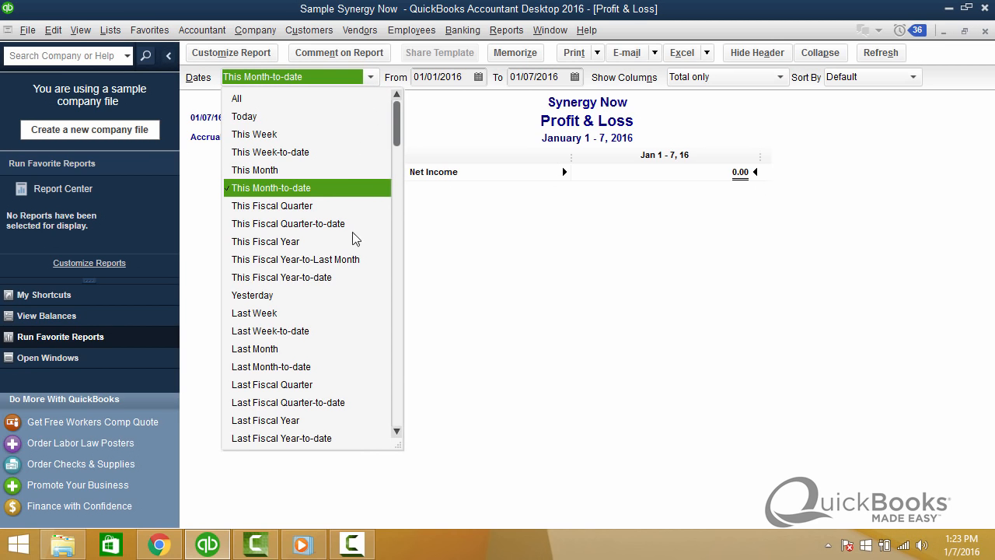
left_click(296, 425)
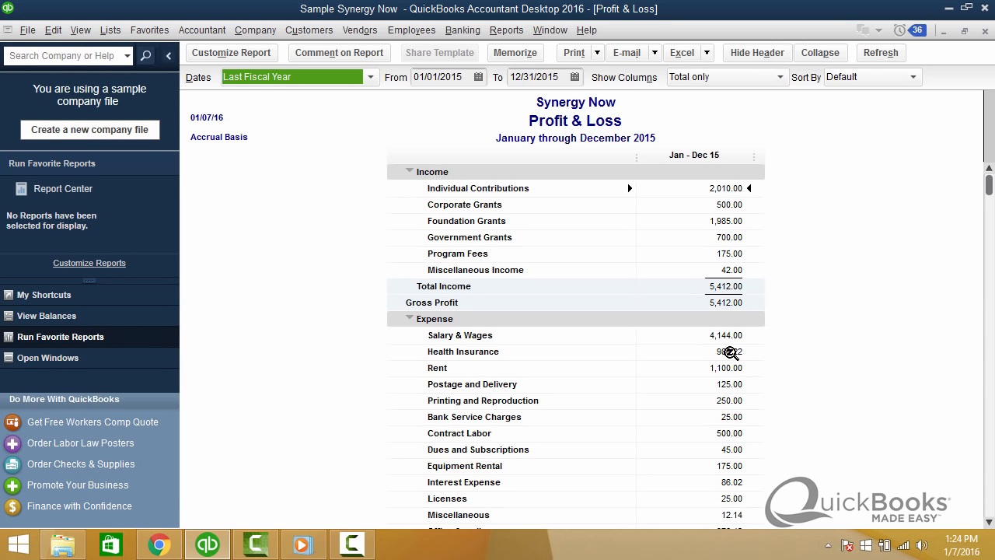
Open the BCBS check behind the Health Insurance expense, set its amount to 4,000.00 and record the change.
double_click(731, 353)
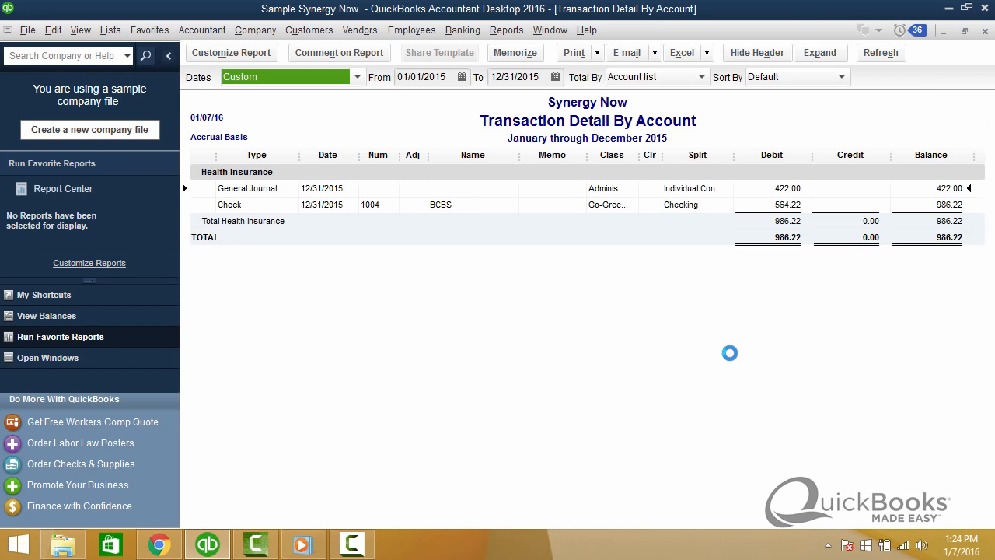
double_click(440, 205)
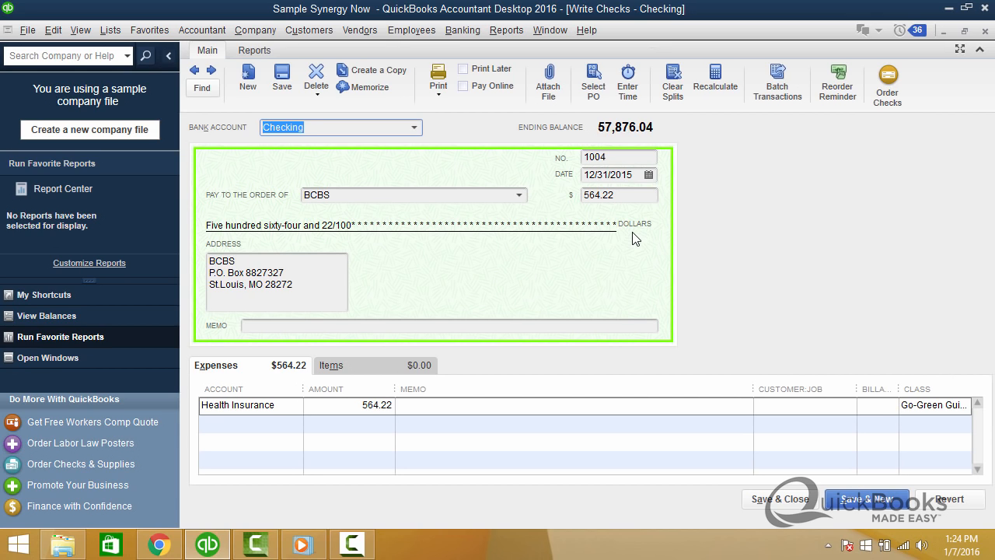
left_click(619, 193)
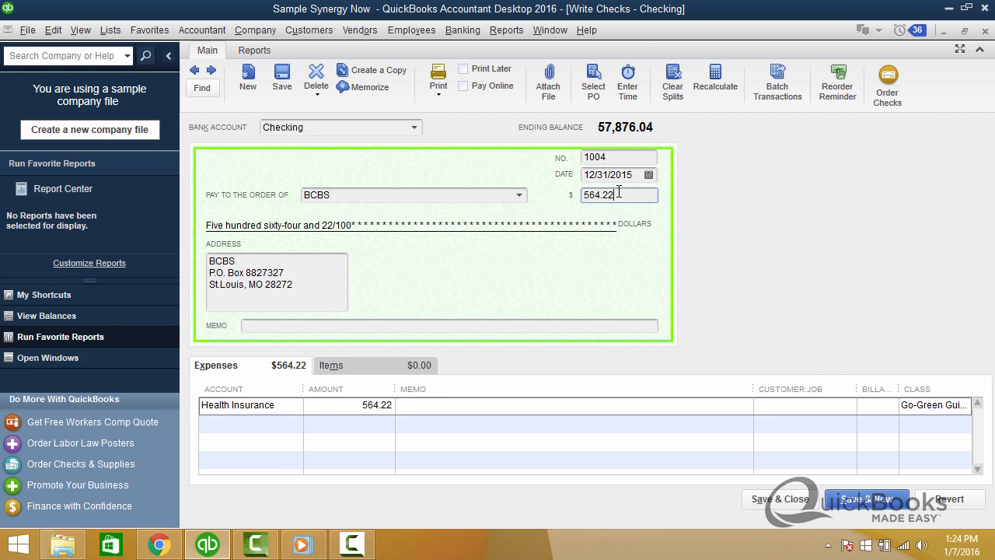
left_click_drag(619, 193, 578, 190)
type("4000")
key("Tab")
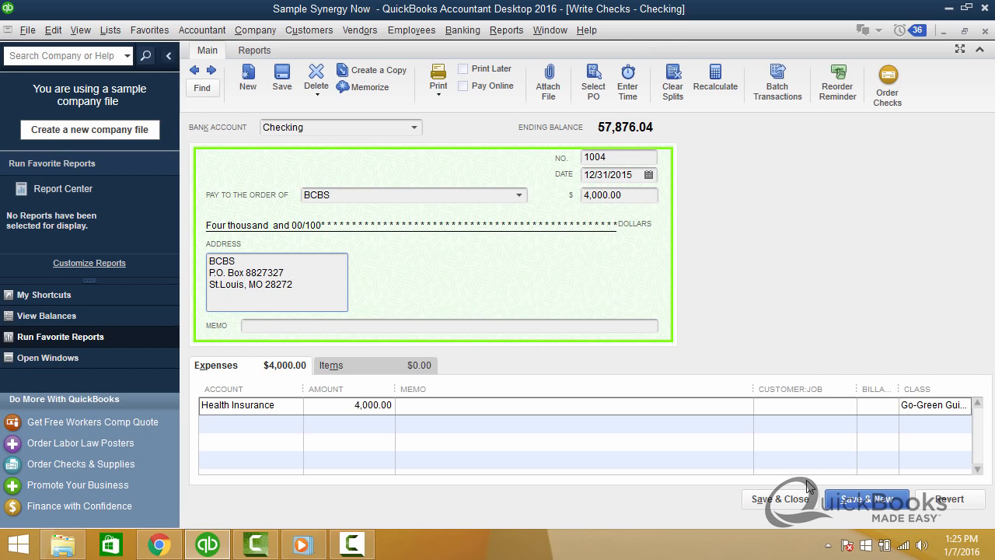
left_click(795, 502)
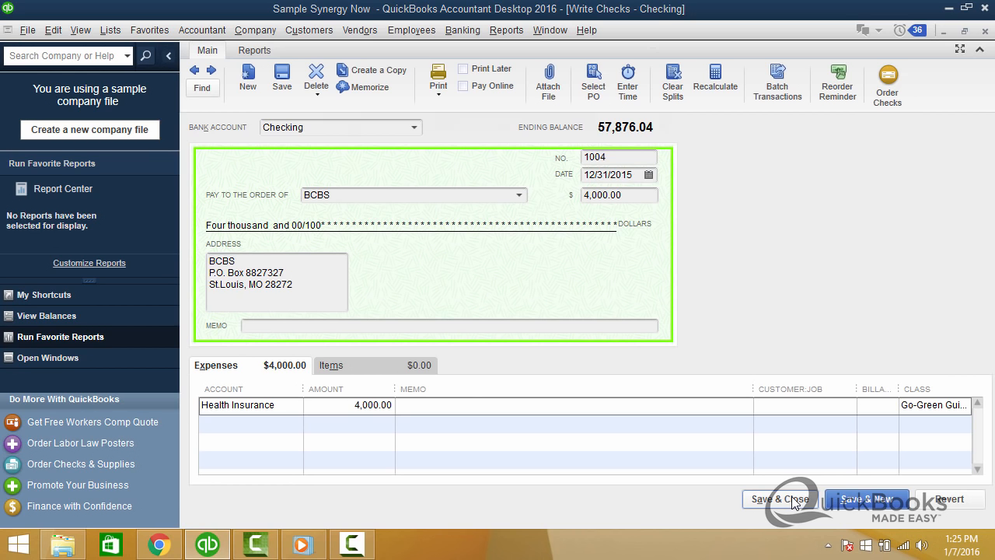
left_click(420, 185)
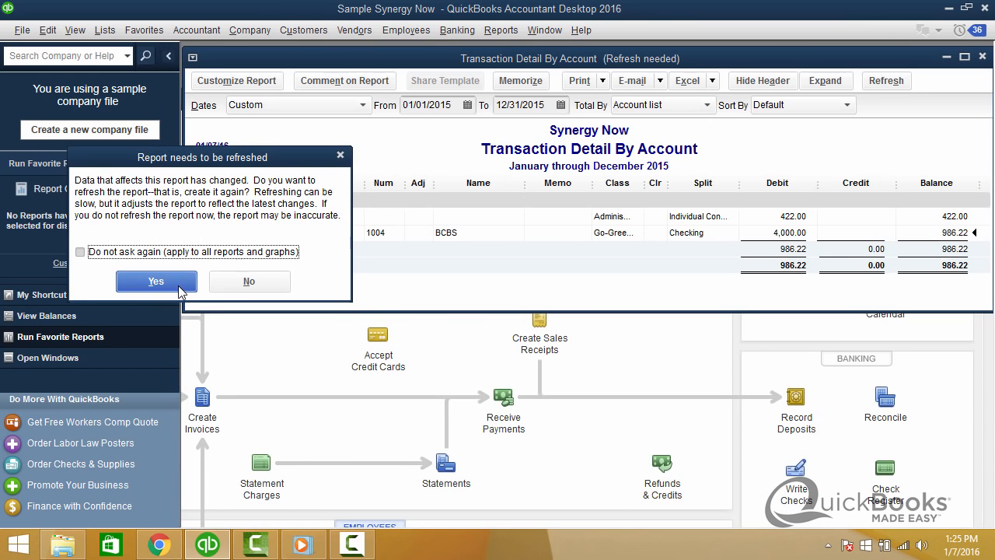
Refresh the transaction detail report and check the Health Insurance expense in the Profit & Loss report, reopening its transaction details.
left_click(178, 288)
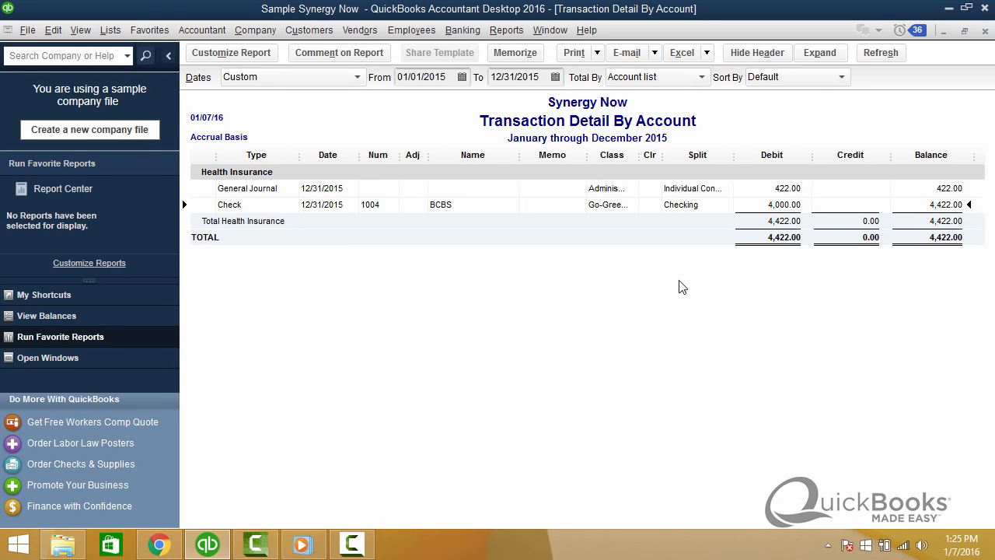
key("Escape")
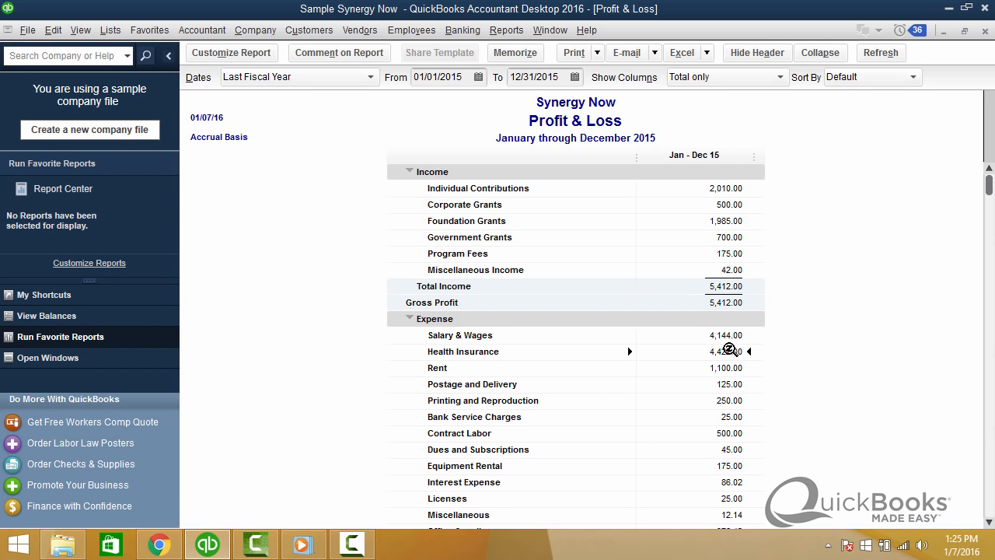
double_click(731, 352)
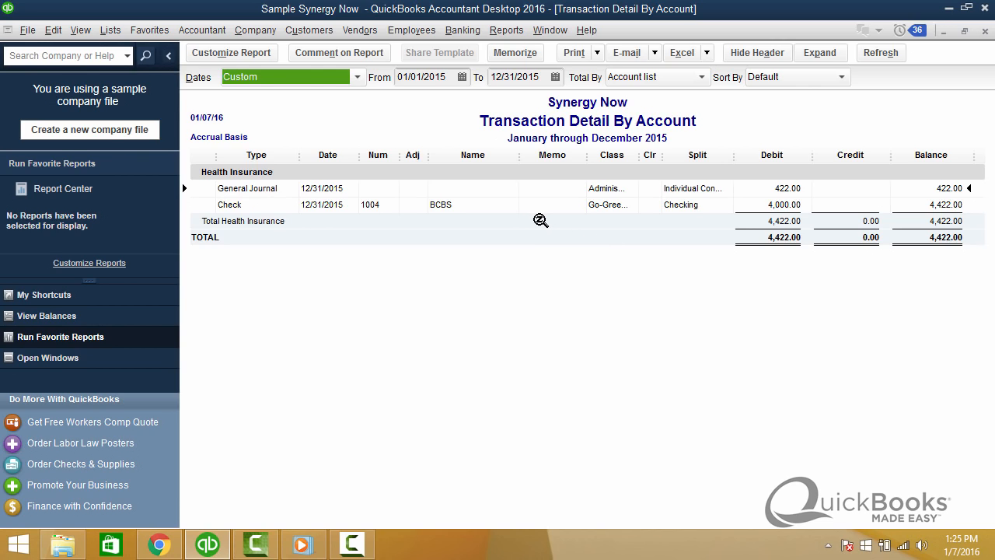
Set the company's closing date to 12/31/2015 without a password and save the accounting preferences.
left_click(253, 39)
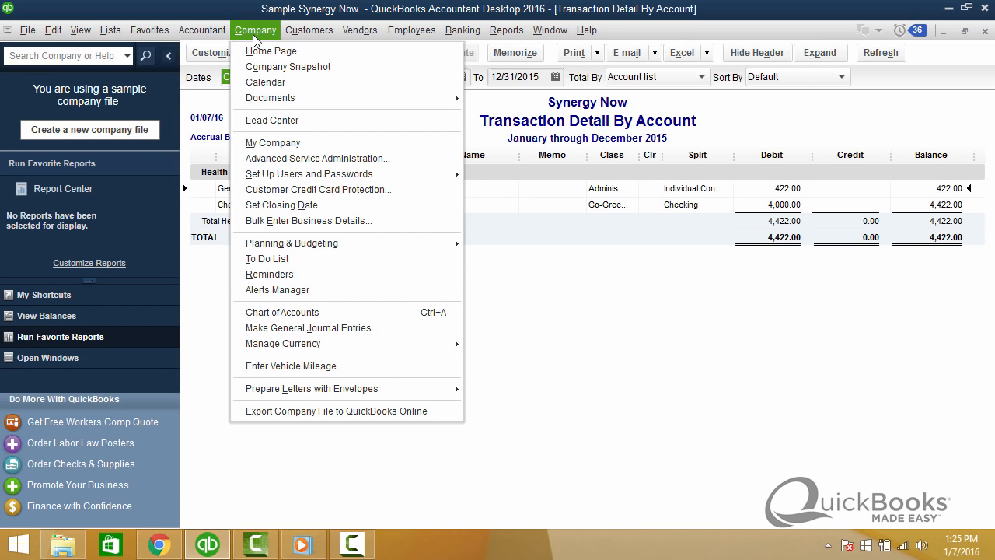
left_click(278, 207)
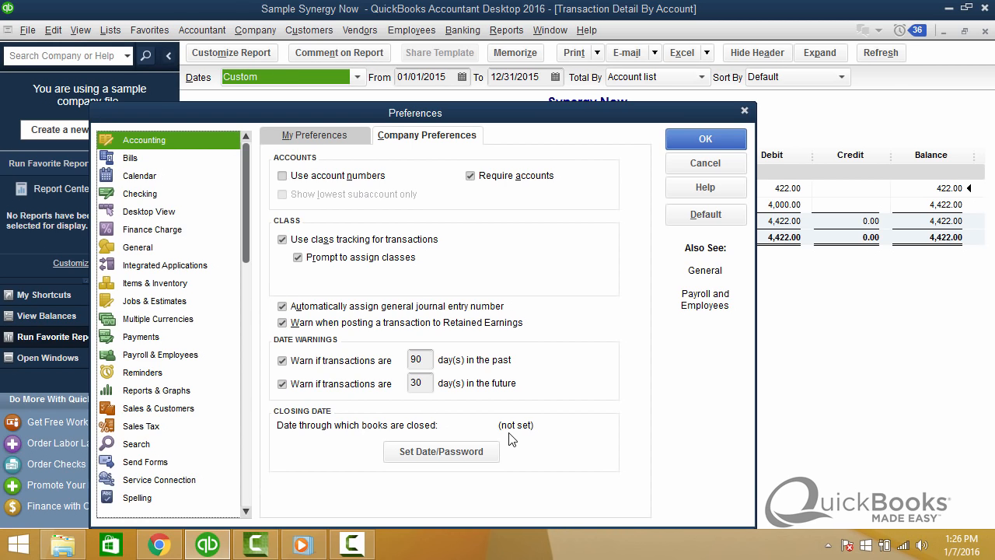
left_click(426, 454)
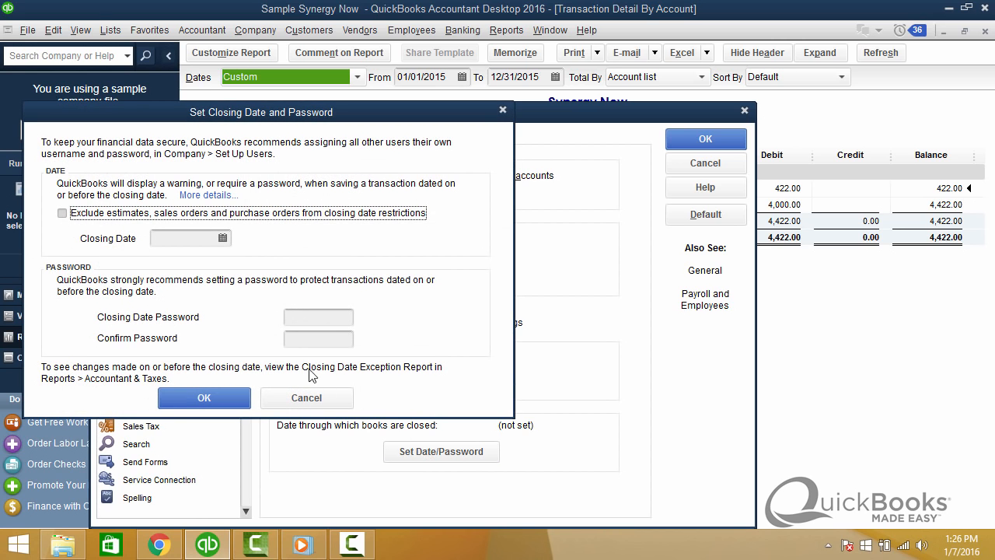
left_click(164, 241)
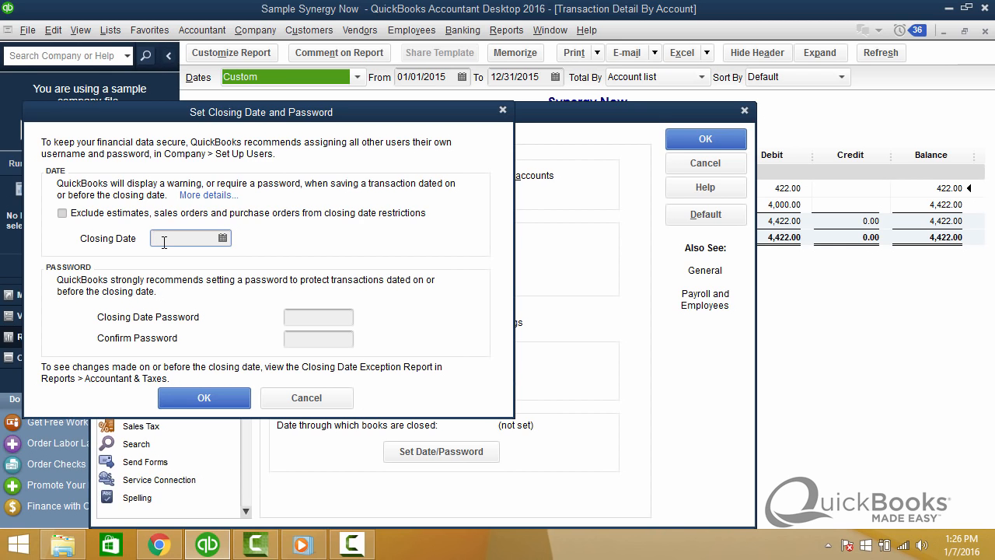
type("123115")
key("Tab")
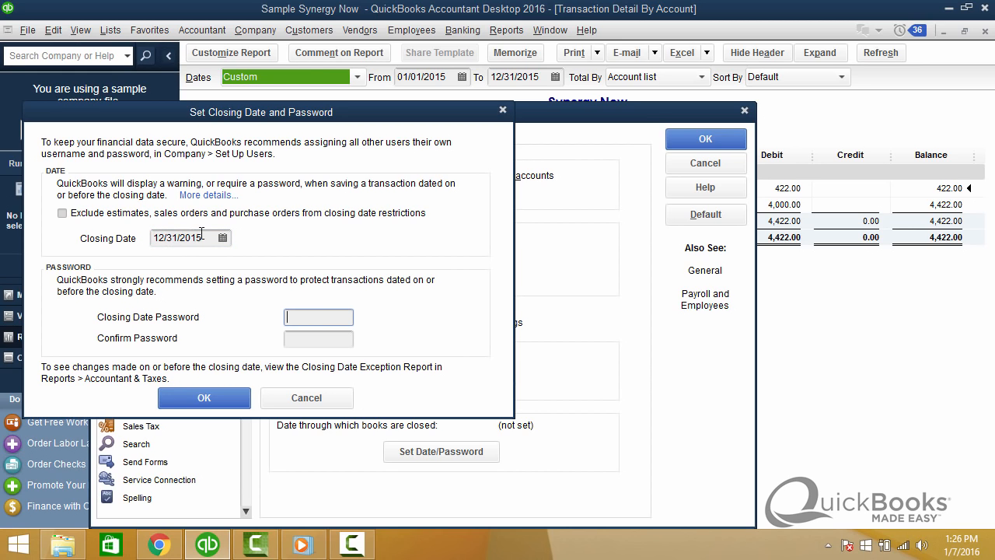
left_click_drag(204, 237, 149, 237)
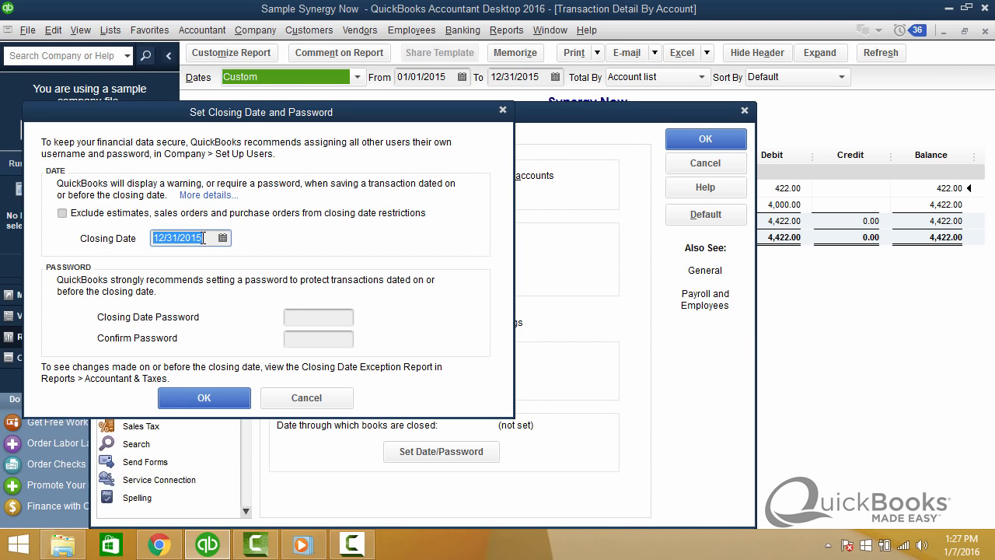
left_click_drag(205, 238, 134, 240)
left_click(205, 398)
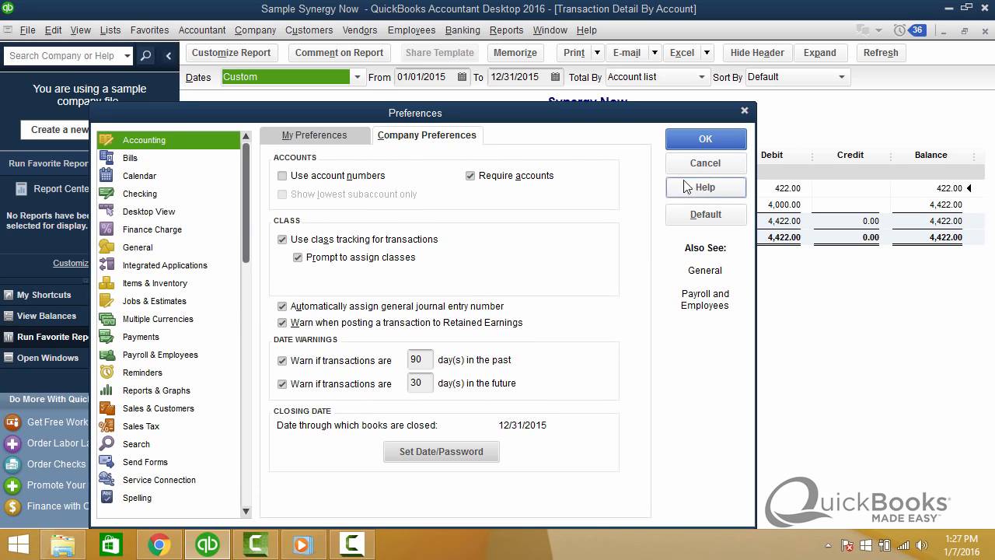
left_click(703, 140)
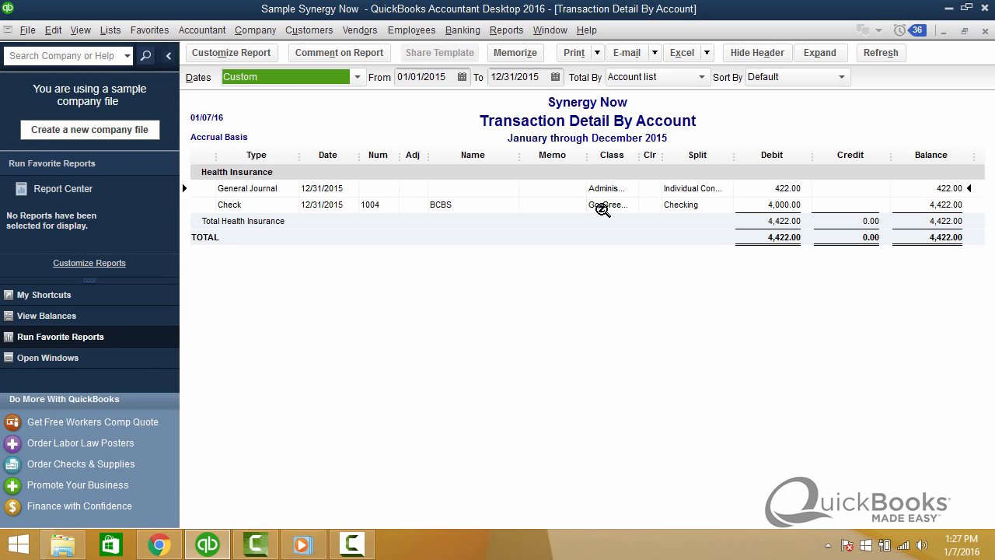
Change the BCBS check's amount to 300.00 and try to save it, declining to change the closed-period transaction.
double_click(603, 207)
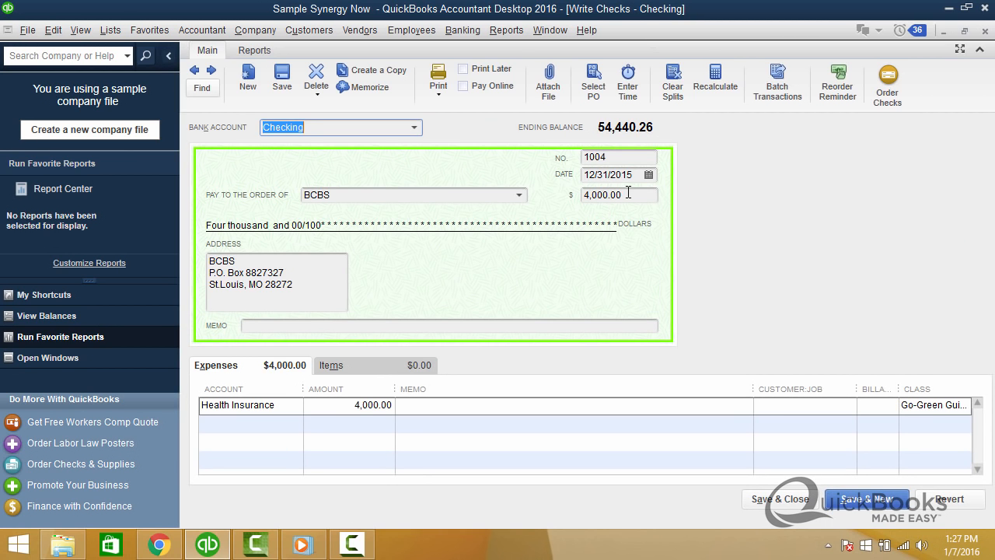
left_click_drag(628, 193, 576, 197)
type("3")
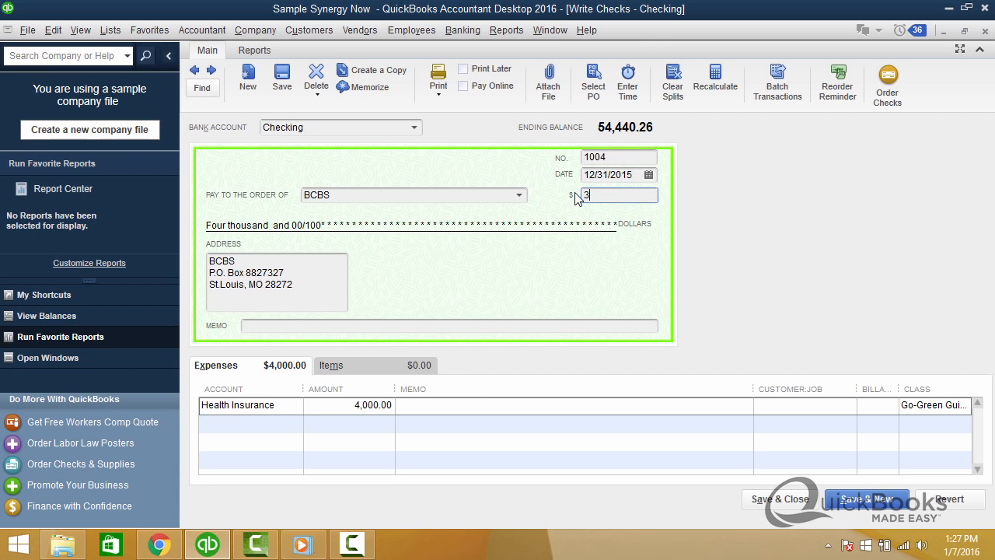
type("00")
key("Tab")
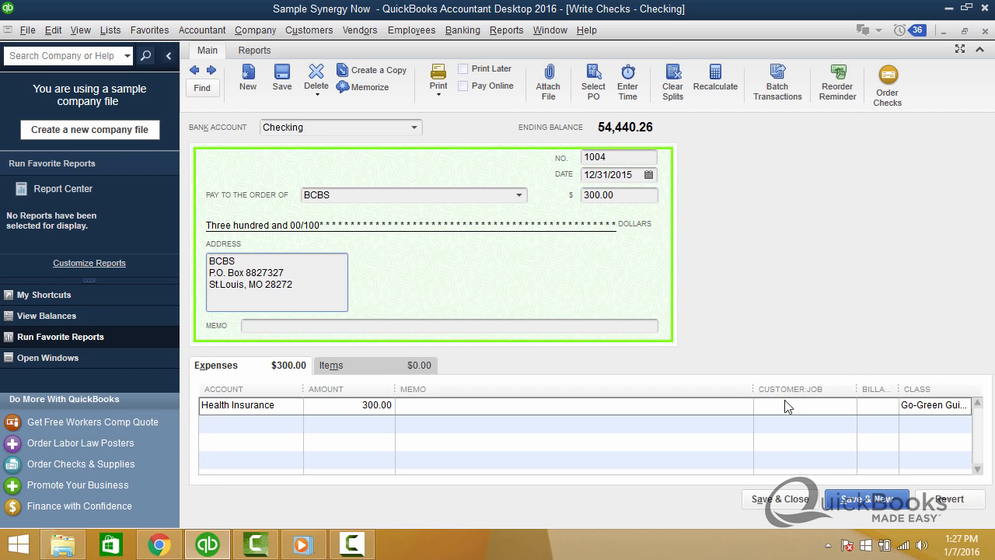
left_click(785, 502)
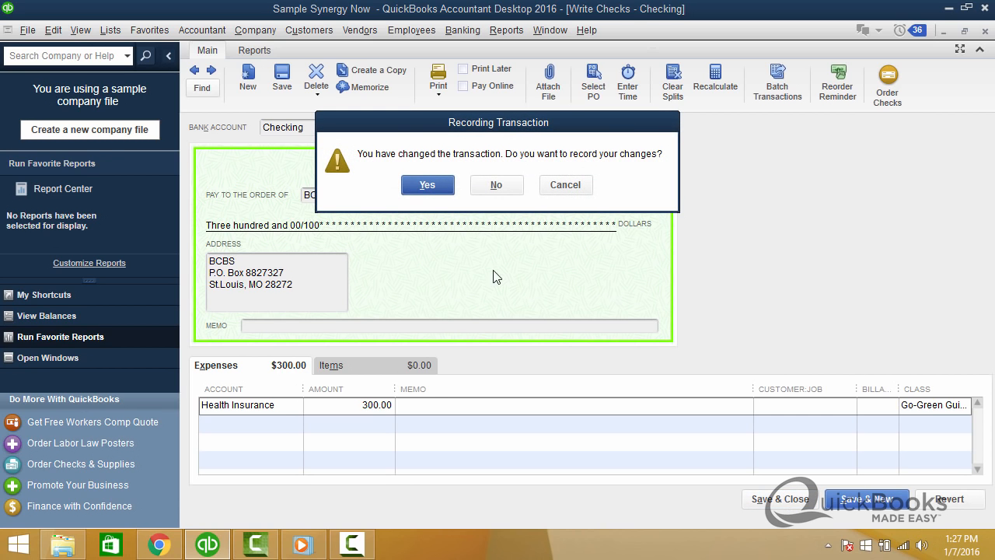
left_click(427, 187)
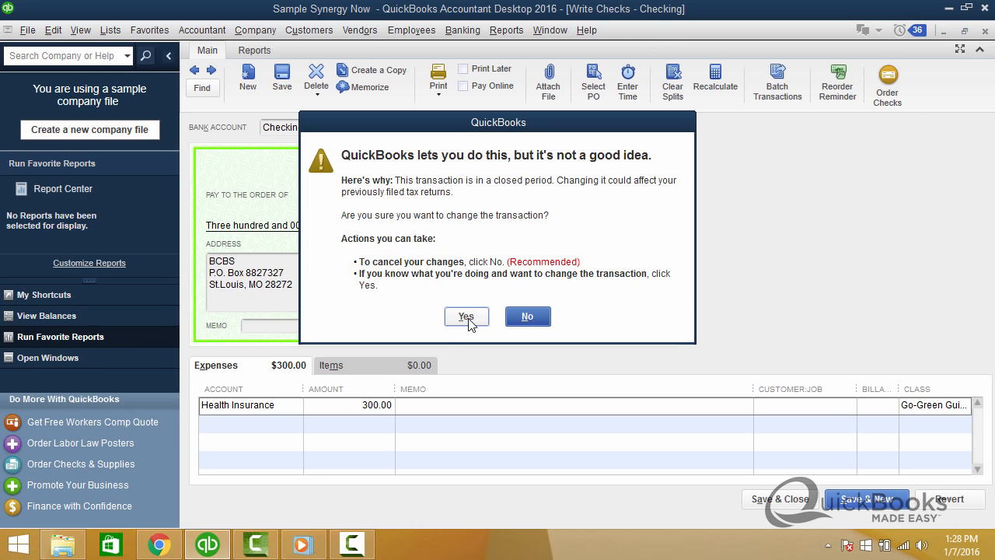
left_click(524, 324)
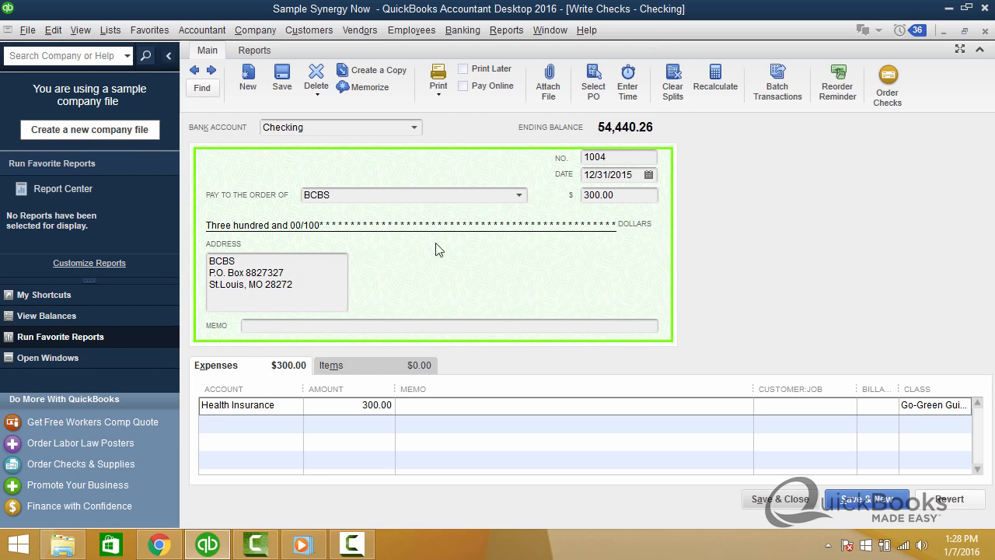
Protect the 12/31/2015 closing date by entering and confirming a closing date password.
left_click(246, 34)
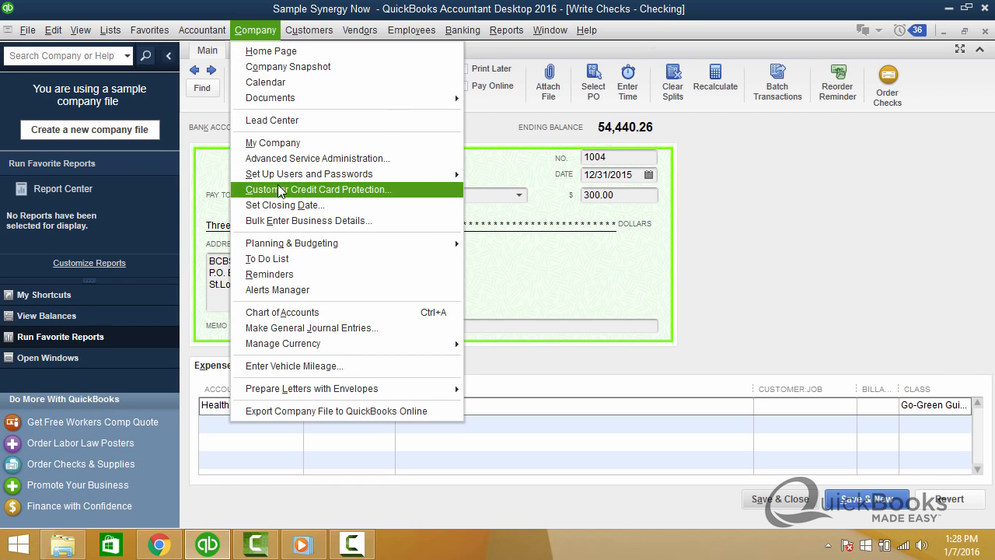
left_click(282, 206)
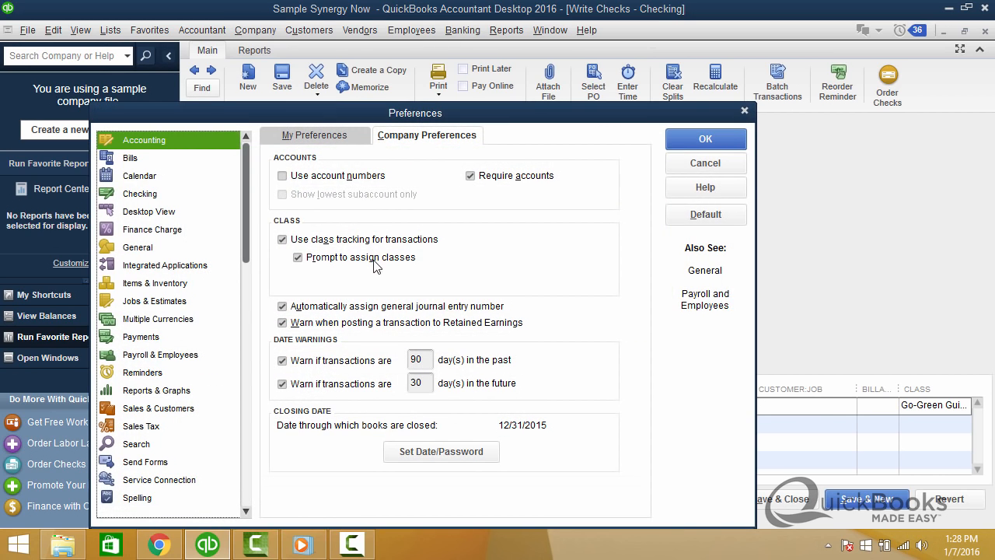
left_click(426, 464)
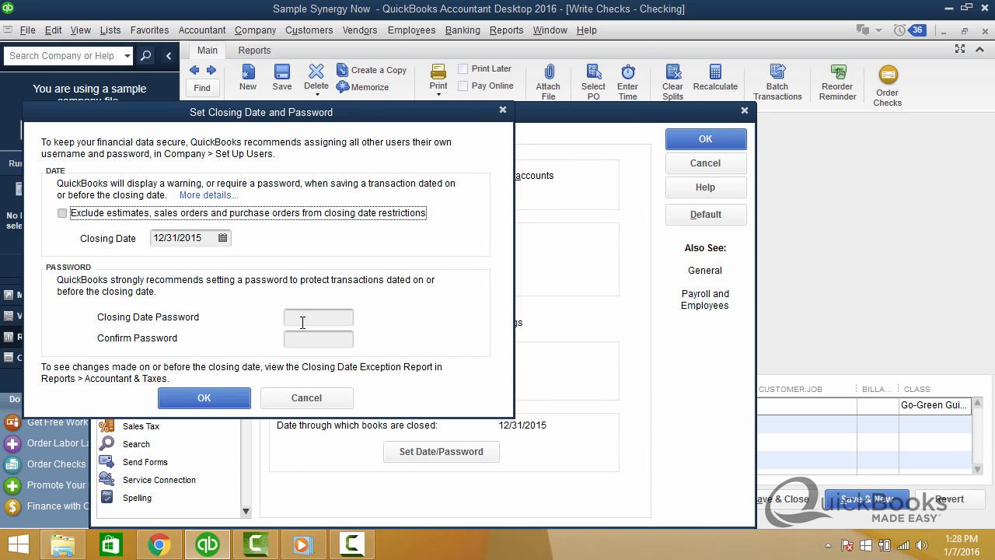
left_click(305, 320)
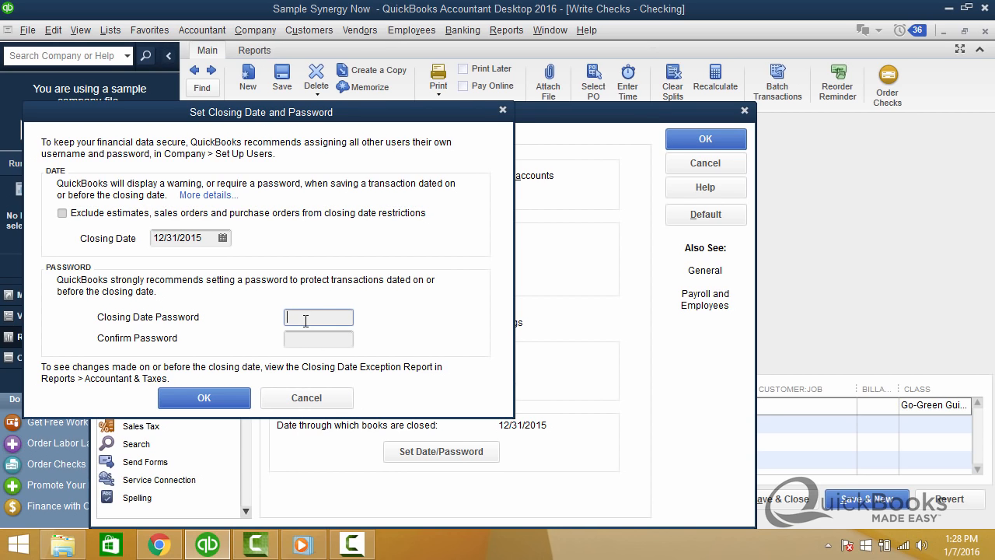
type("123456789")
key("Caps_Lock")
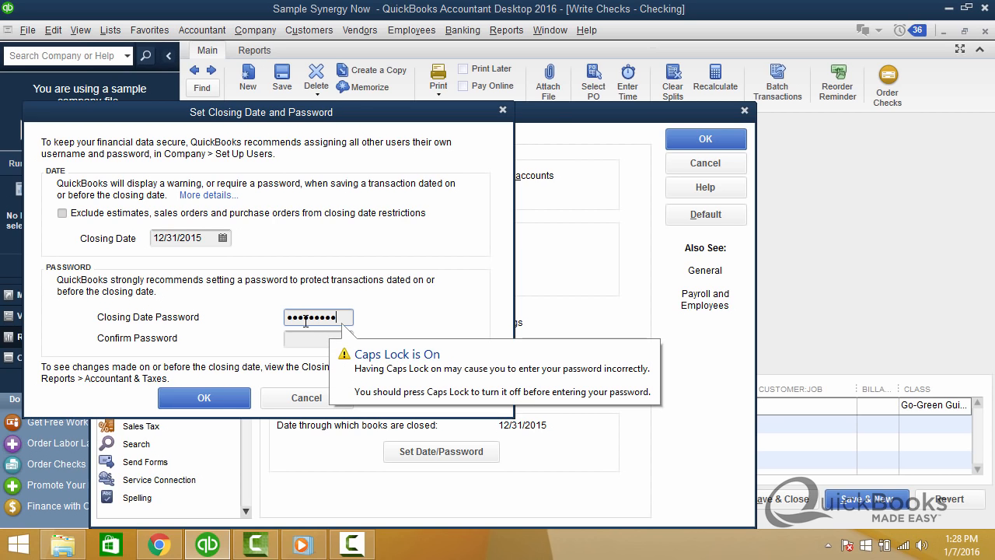
left_click(305, 340)
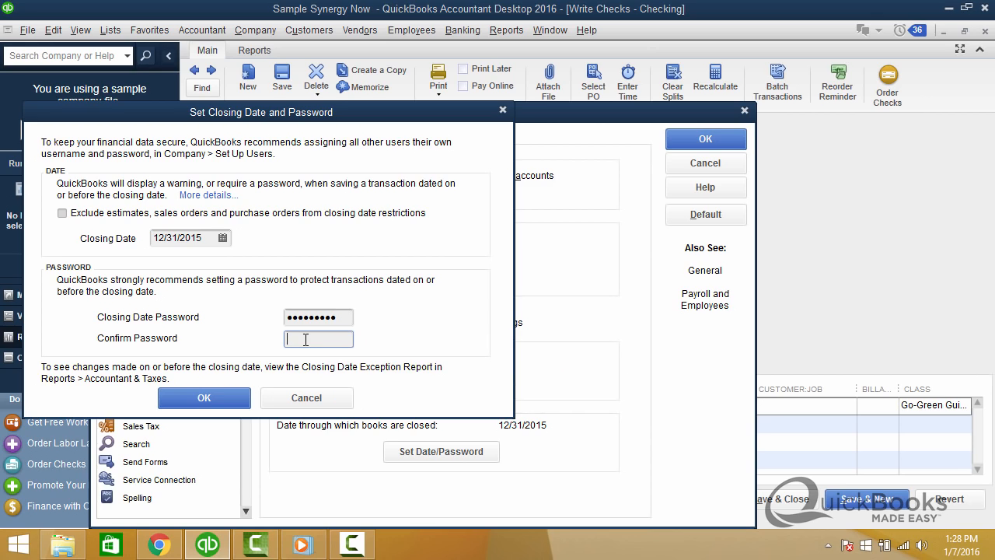
type("1234567890")
left_click(214, 398)
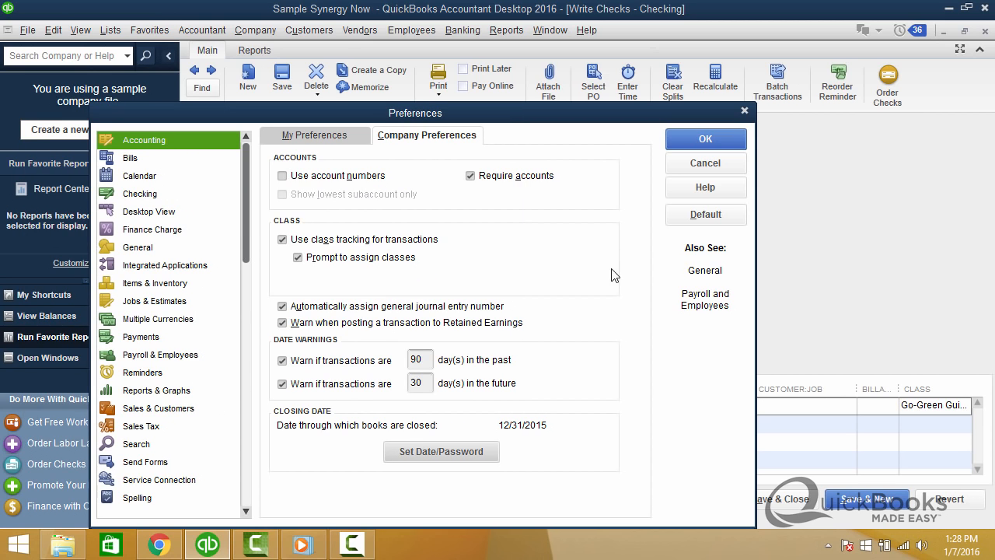
Save the accounting preferences and record the BCBS check at 300.00, authorizing it with the closing date password and declining the report refresh.
left_click(705, 140)
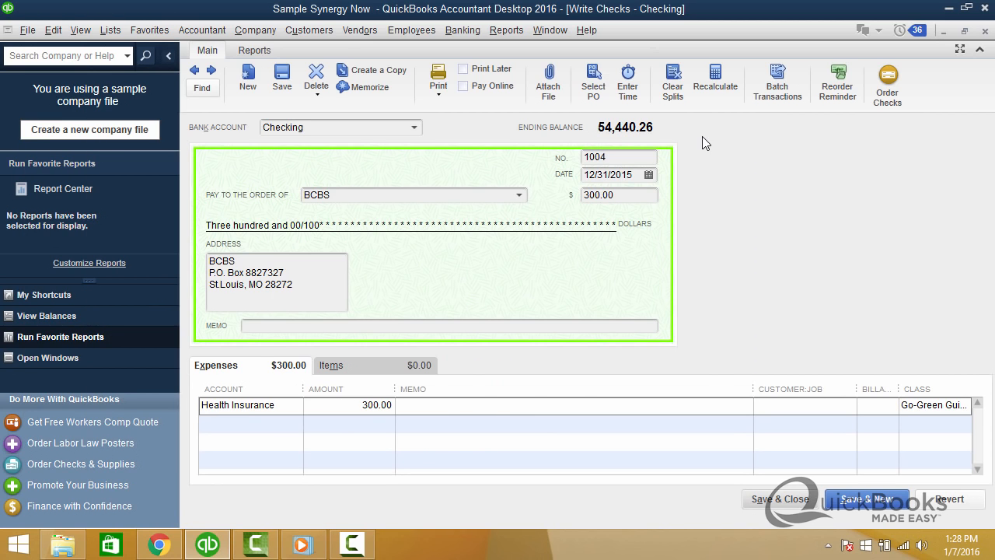
left_click(773, 501)
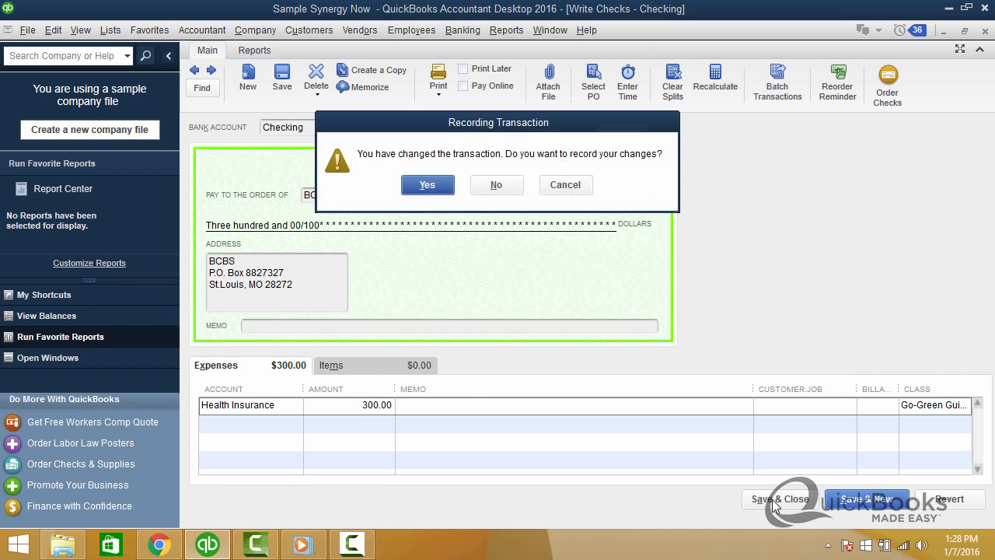
left_click(418, 186)
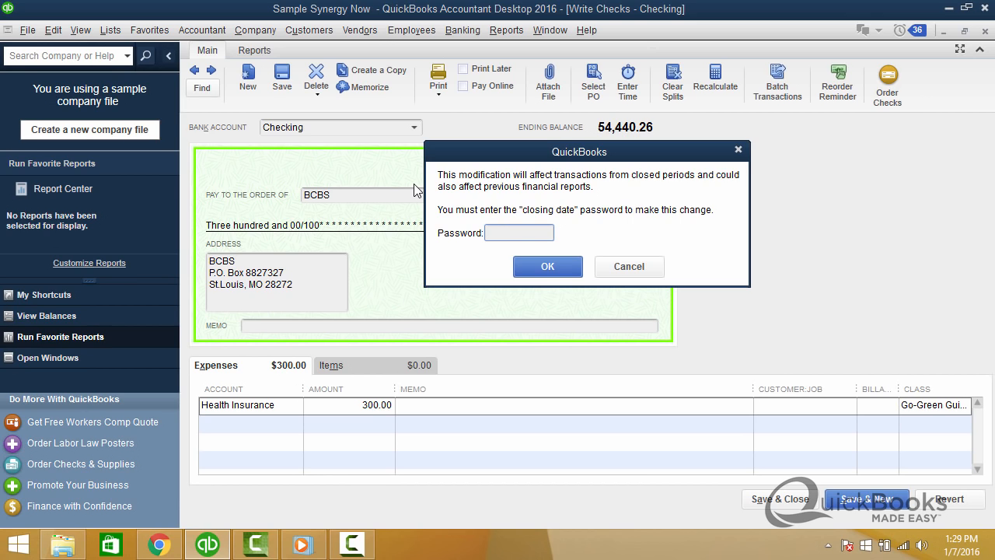
type("*********")
left_click(535, 272)
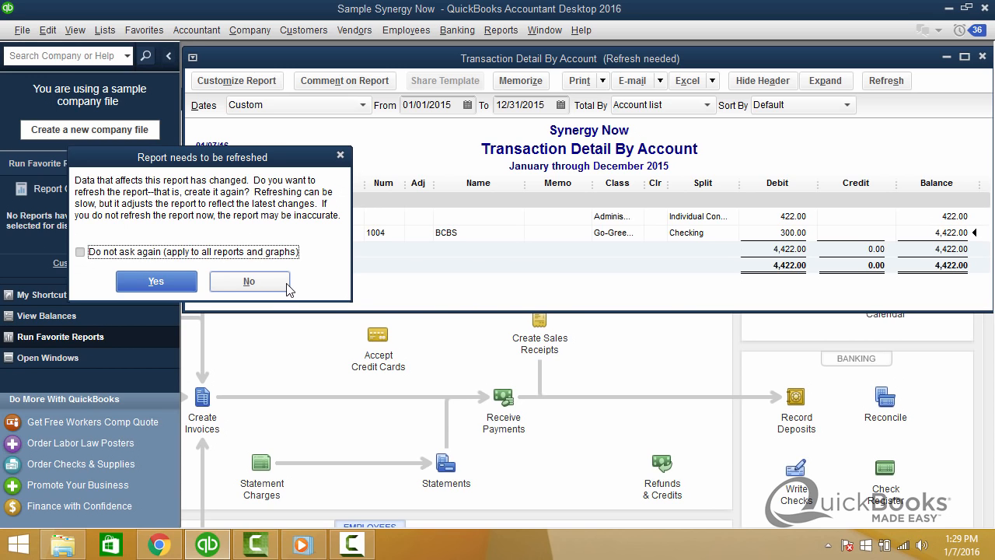
left_click(280, 285)
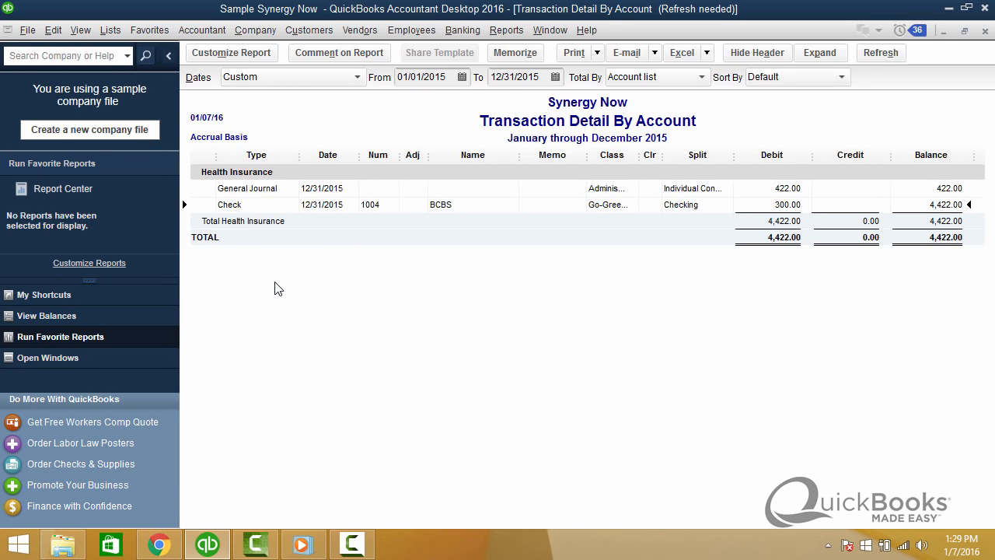
Reopen the BCBS check, add the memo "kdvbjsdvbdsjbsk" to its Health Insurance line, and save it using the closing date password.
double_click(443, 206)
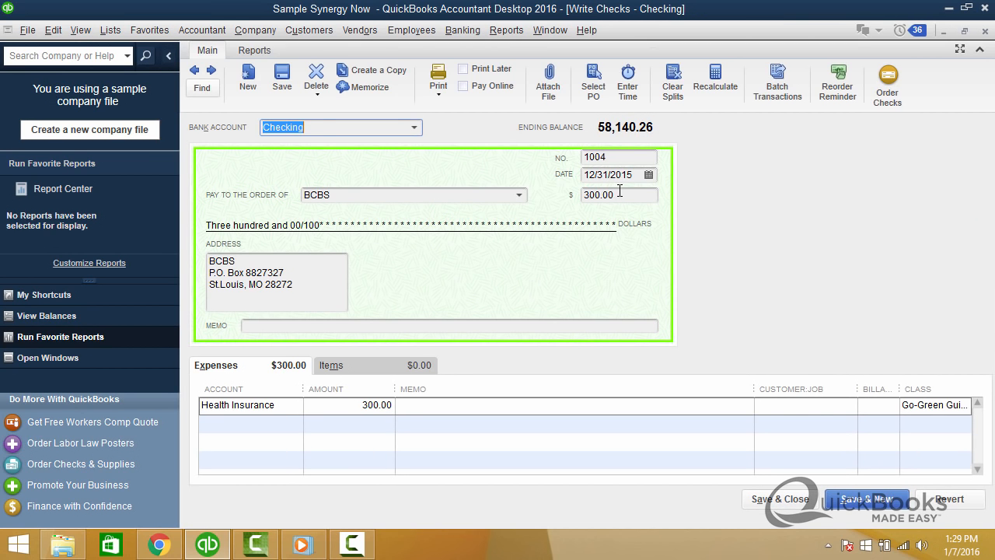
left_click(619, 193)
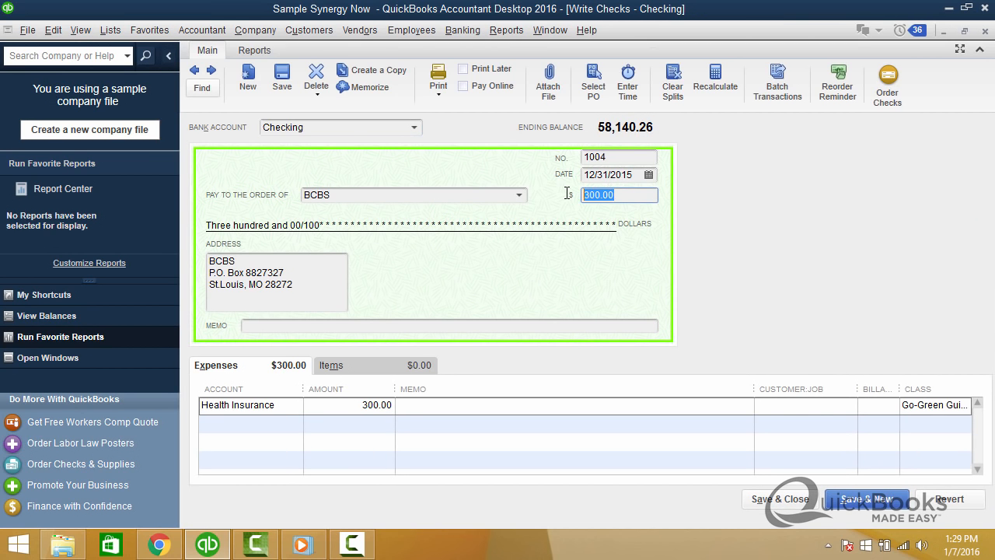
left_click(489, 404)
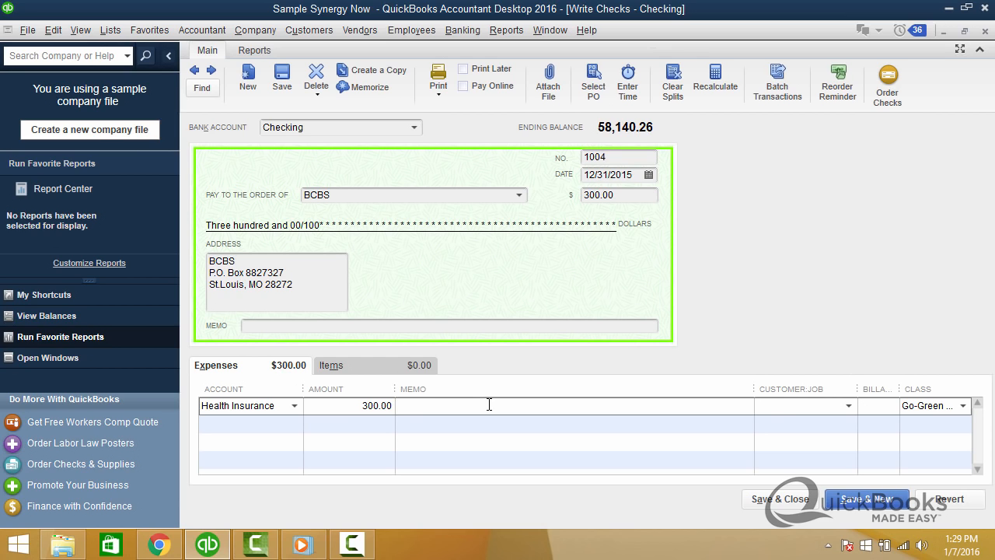
type("kdvbjsdvbdsjbsk")
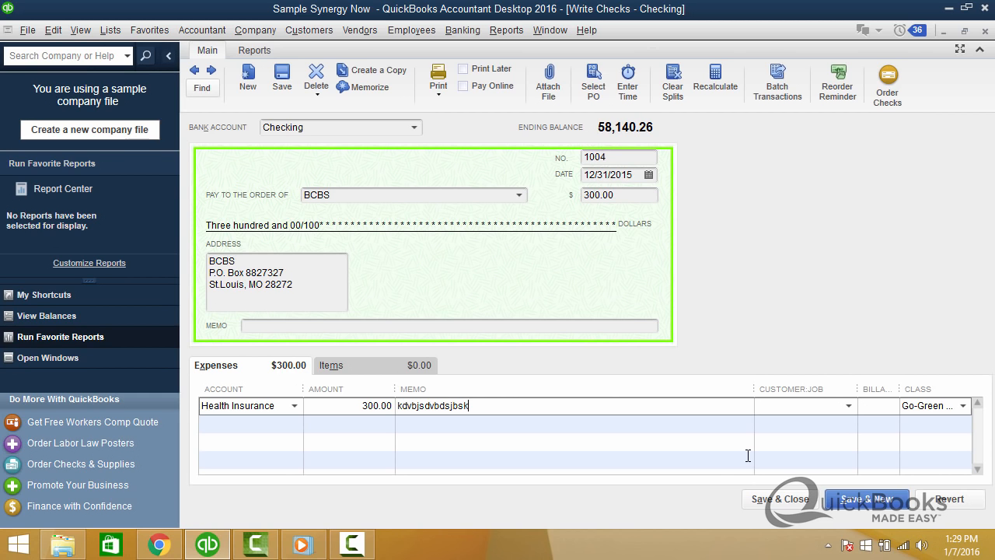
left_click(780, 499)
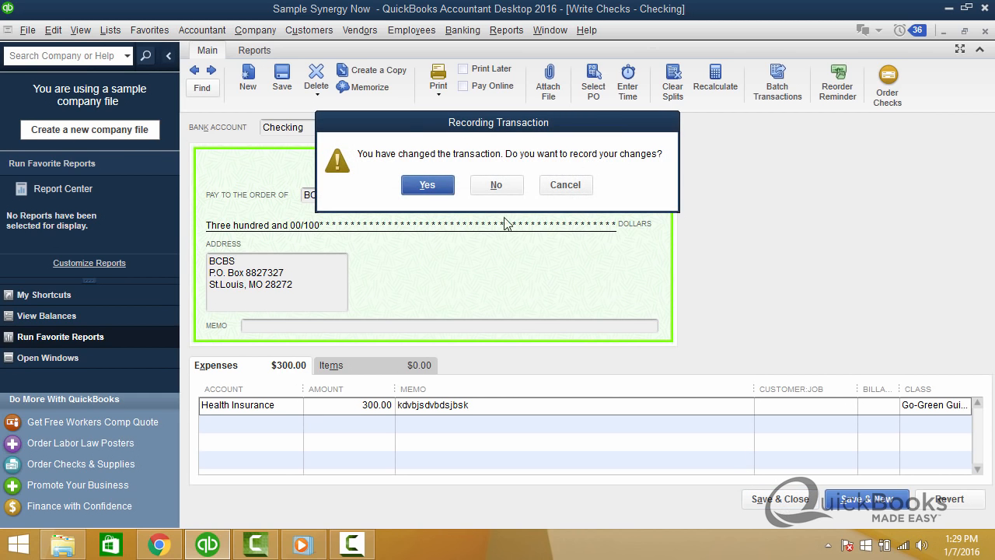
left_click(441, 189)
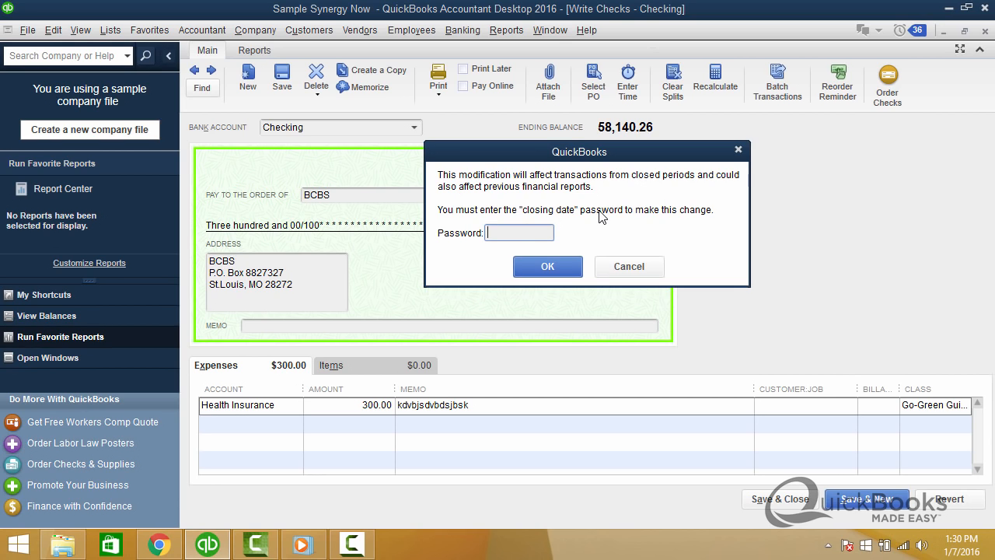
type("*********")
left_click(547, 267)
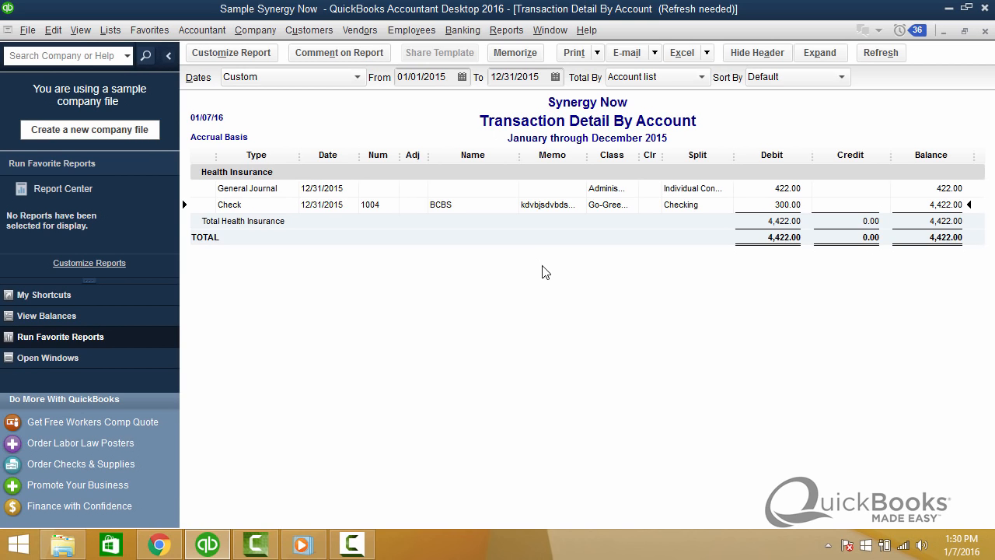
Try moving the company's closing date forward to 01/31/2016 while keeping the existing password.
left_click(253, 35)
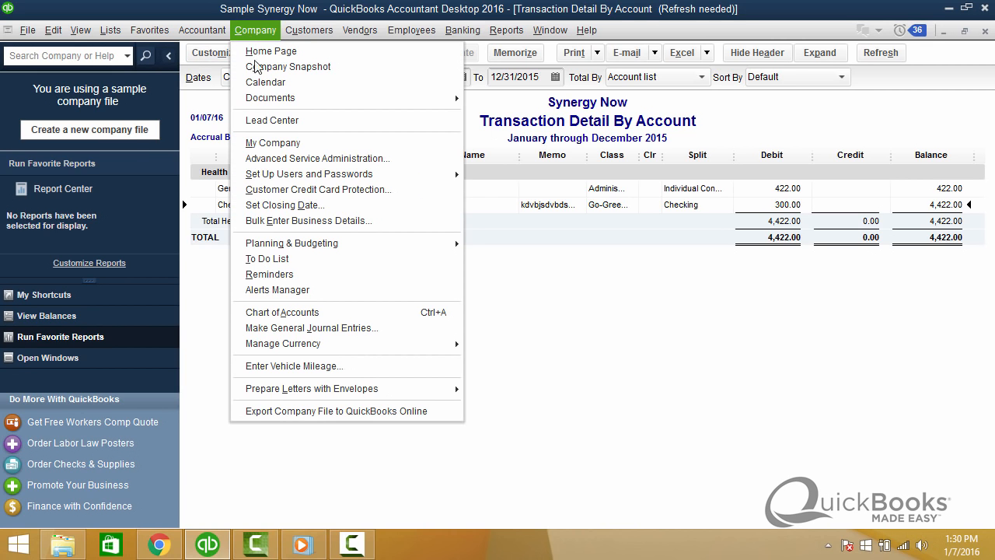
left_click(274, 206)
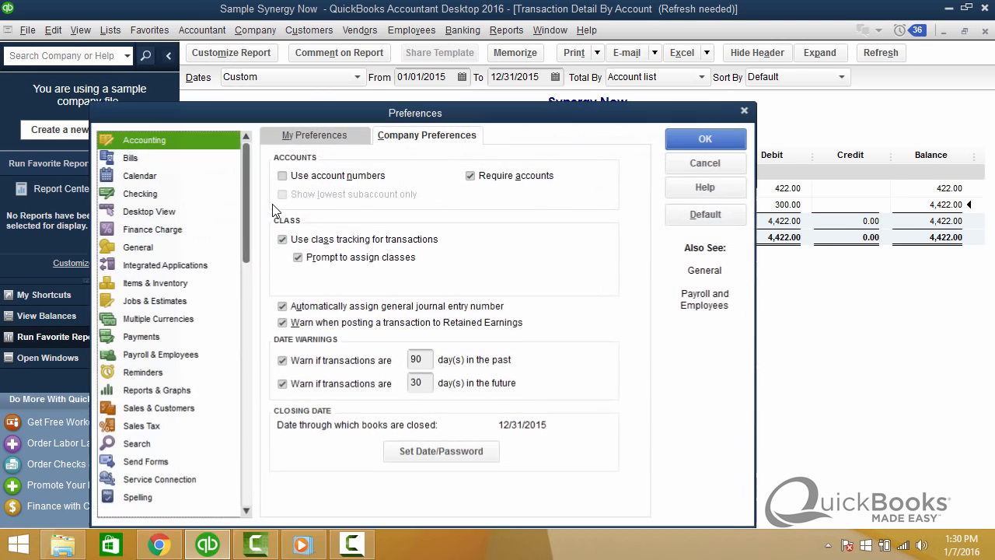
left_click(456, 443)
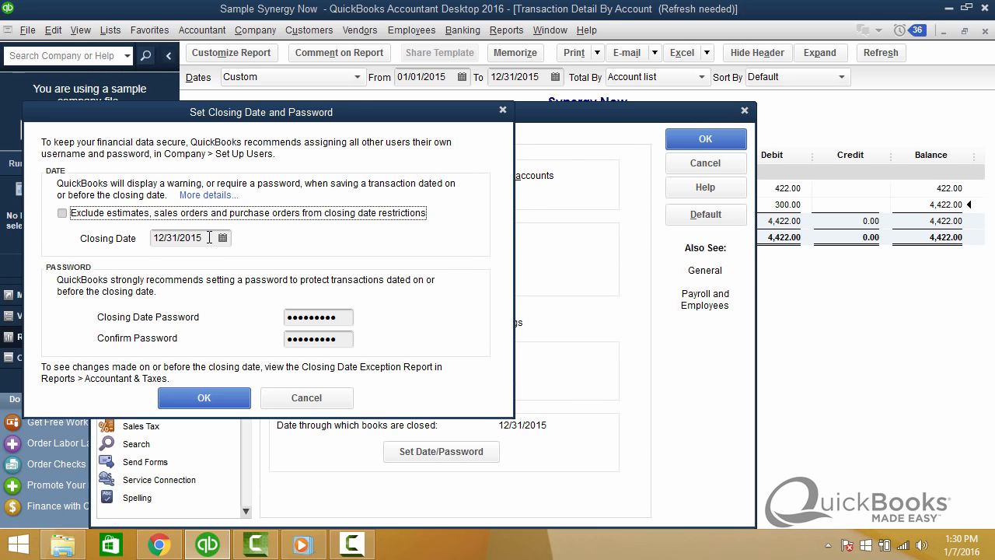
left_click(207, 238)
left_click_drag(204, 238, 139, 244)
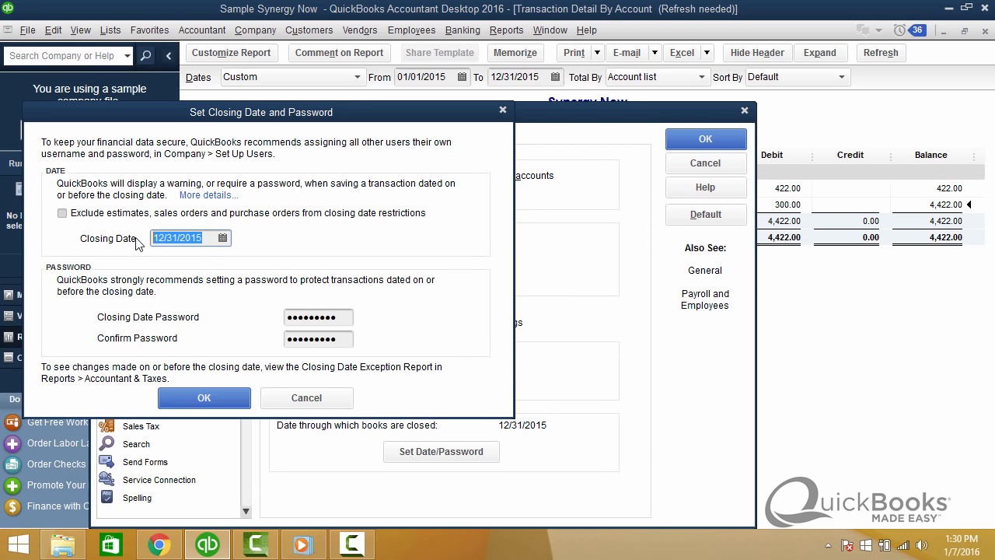
left_click(223, 238)
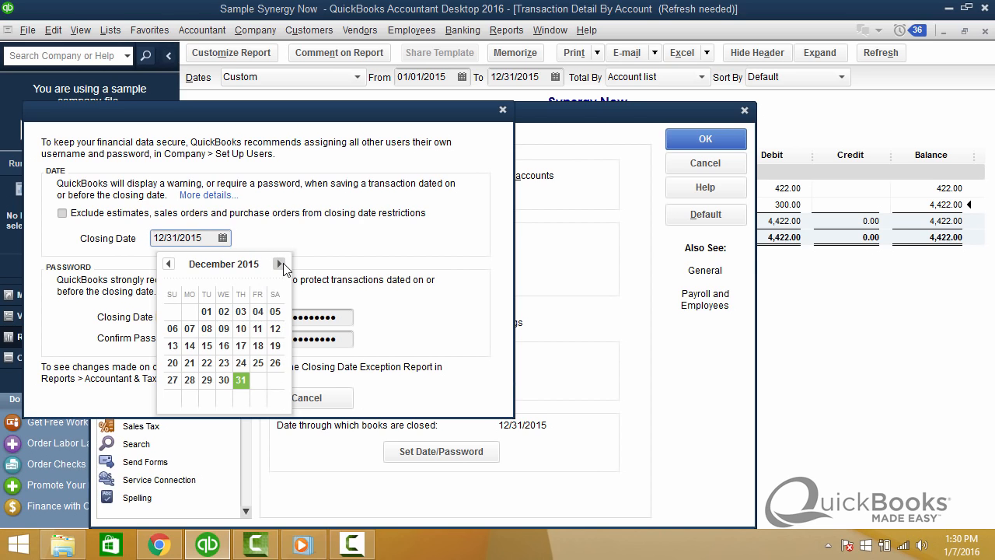
left_click(280, 264)
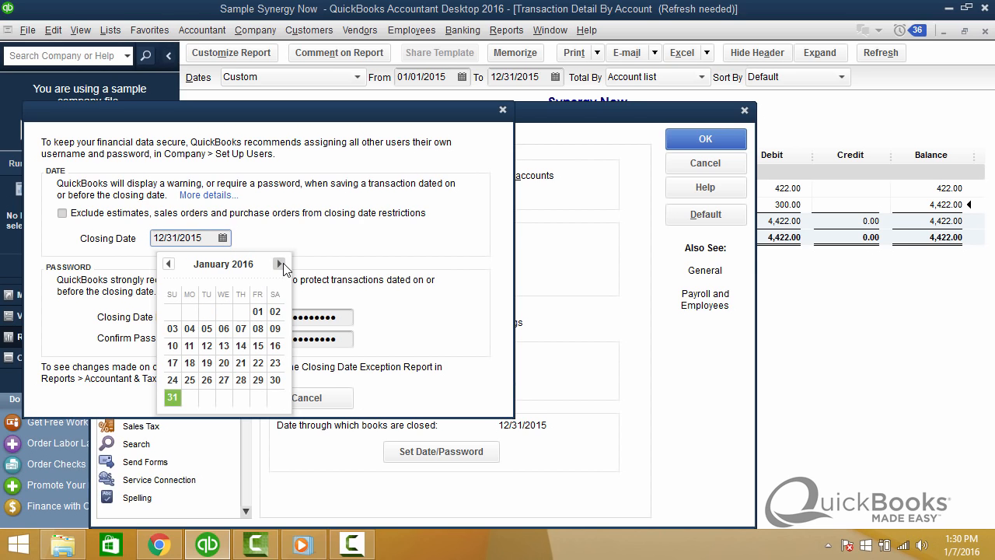
left_click(172, 397)
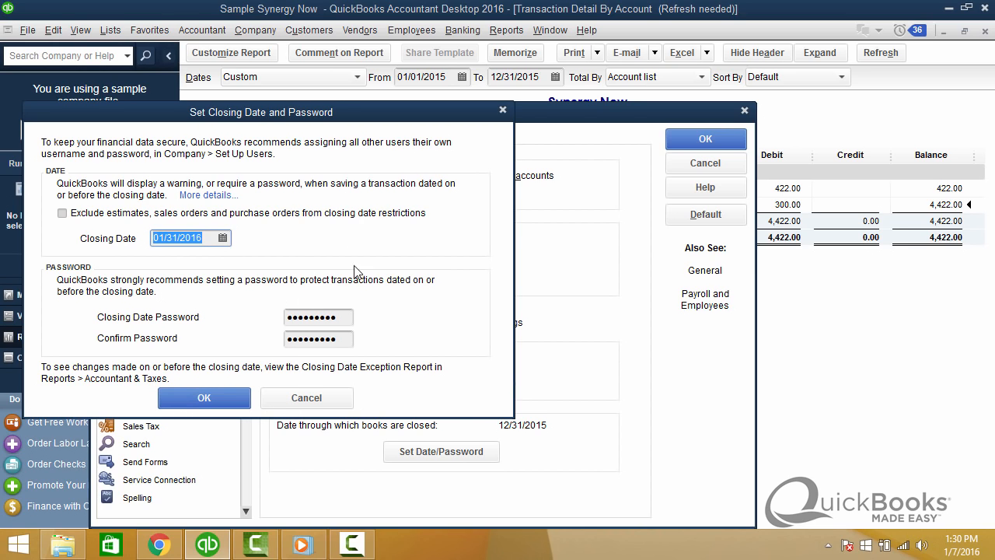
left_click(224, 408)
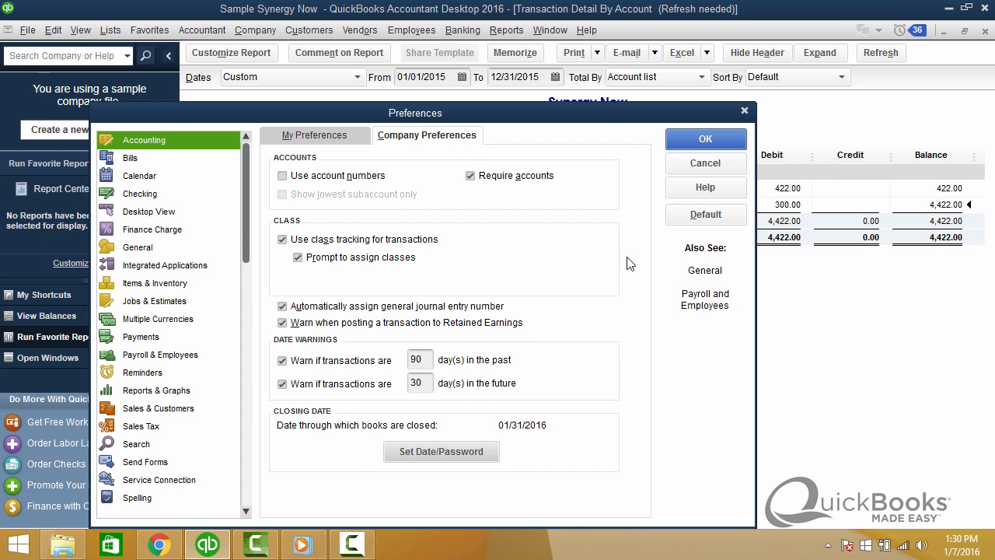
Try clearing the closing date, then discard the change and cancel out of the accounting preferences.
left_click(465, 451)
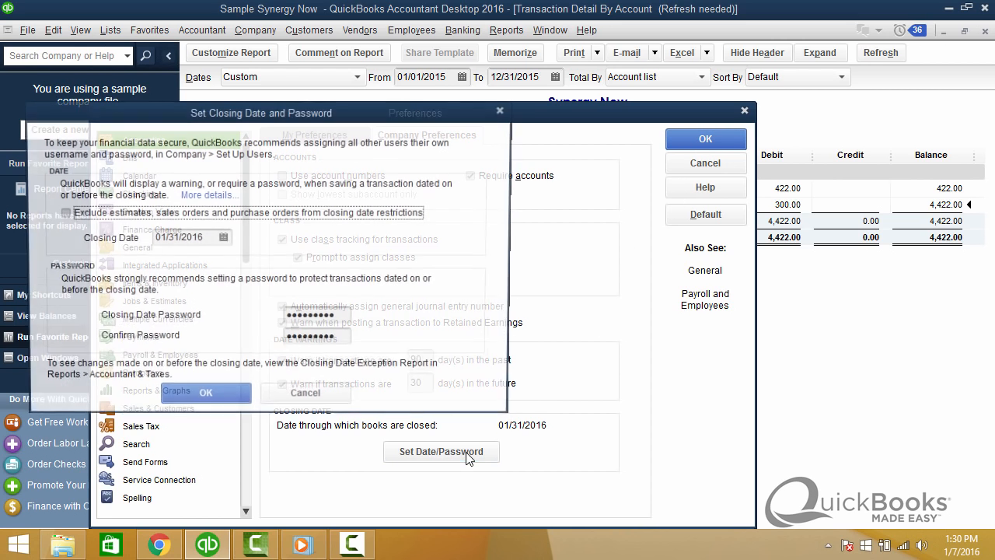
left_click_drag(206, 238, 102, 253)
key("Delete")
key("Tab")
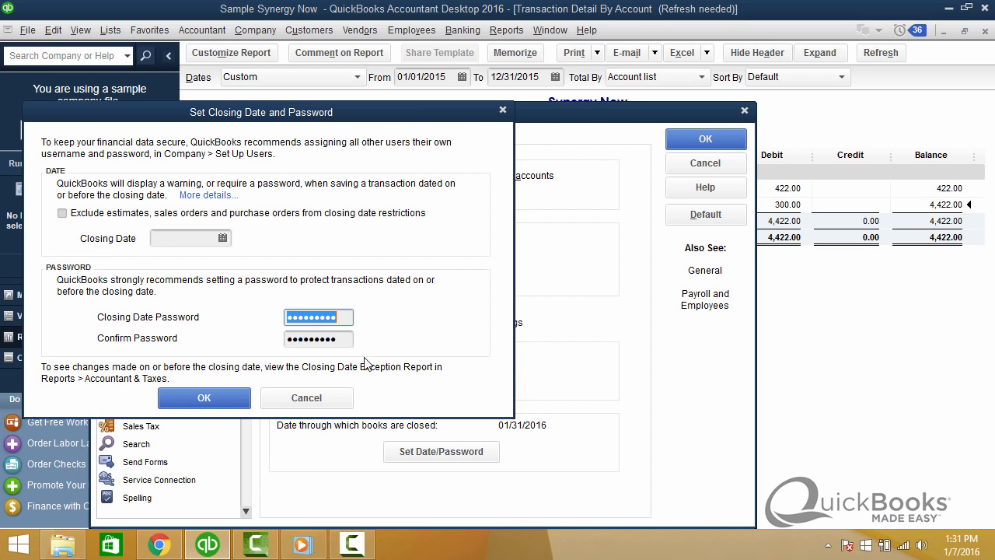
left_click(310, 398)
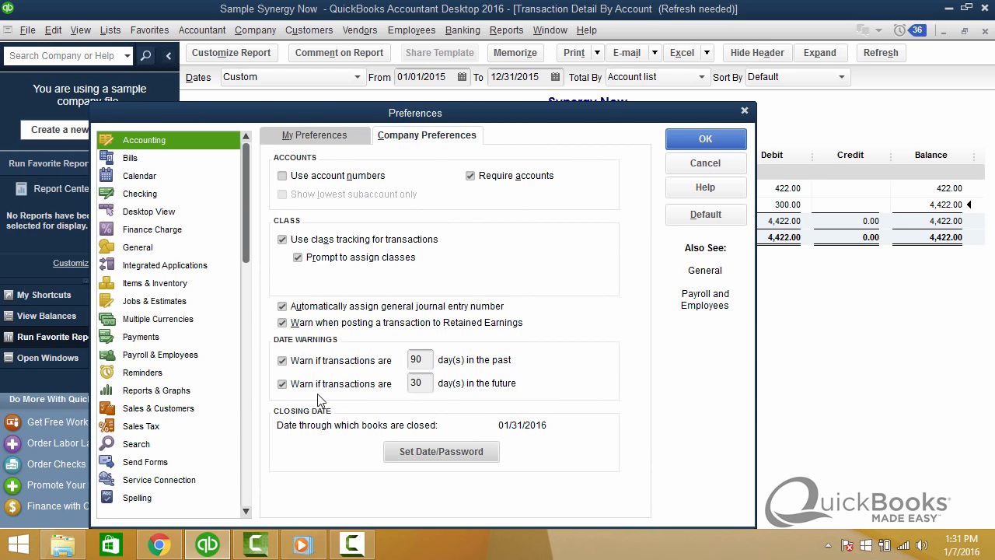
left_click(715, 164)
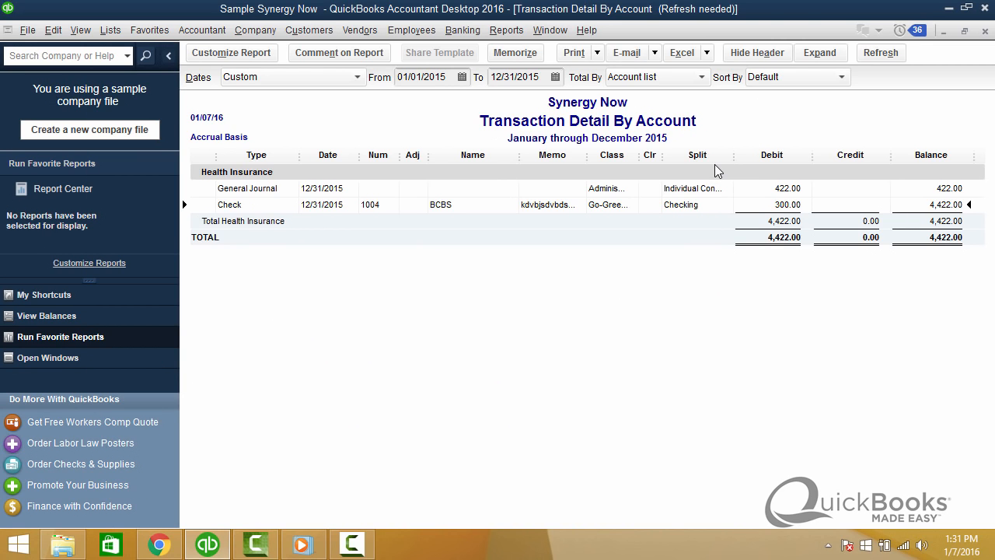
Close the Transaction Detail By Account and Profit & Loss reports to return to the home page.
key("Escape")
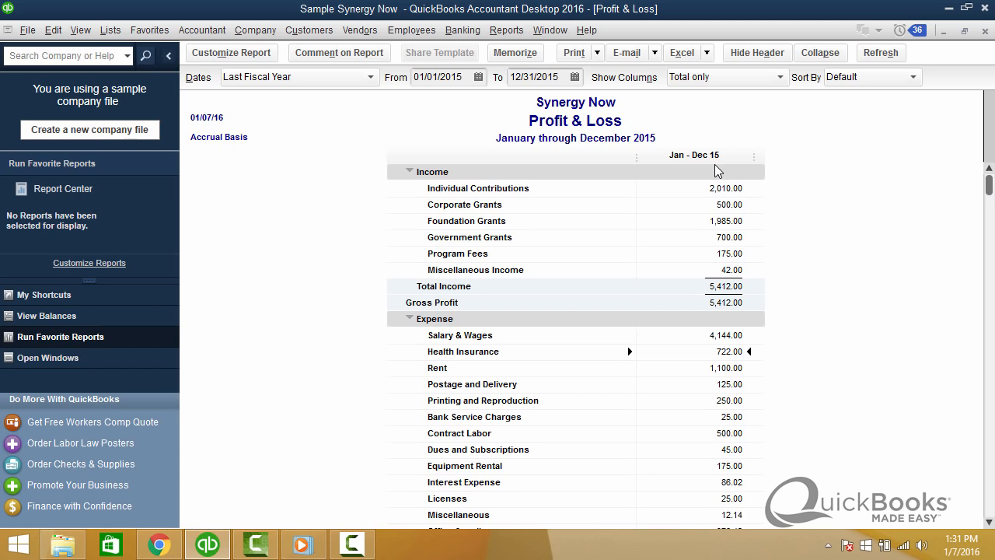
key("Escape")
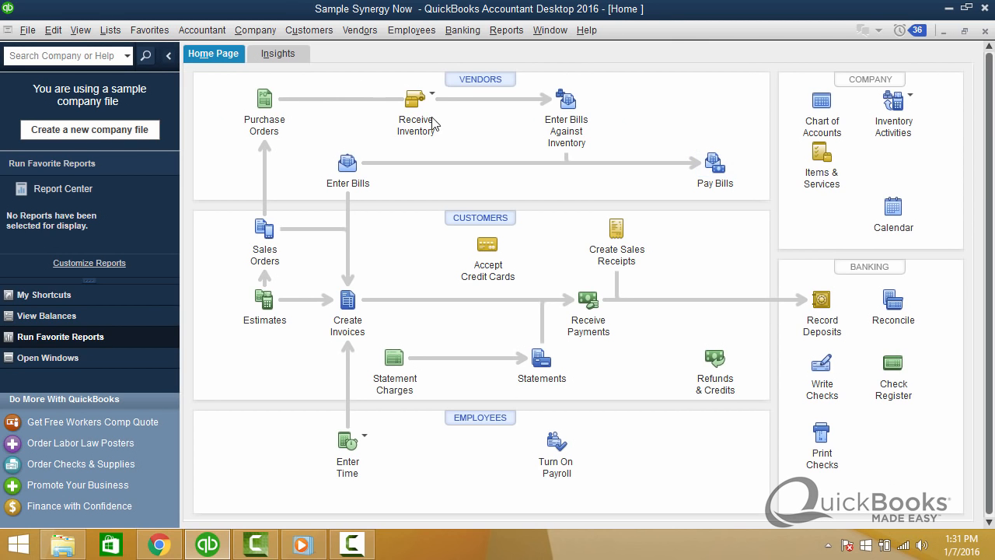